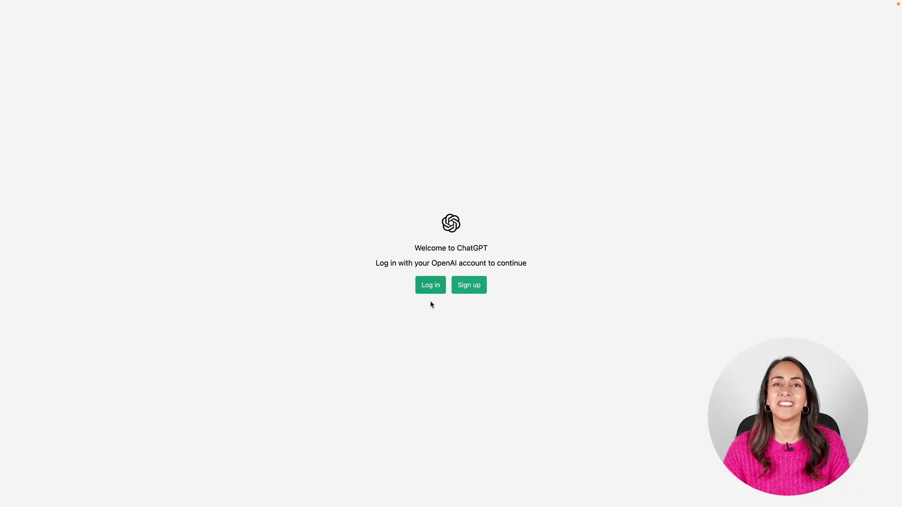
# - Log in with the existing OpenAI account and make the message field ready for a prompt
pyautogui.click(430, 285)
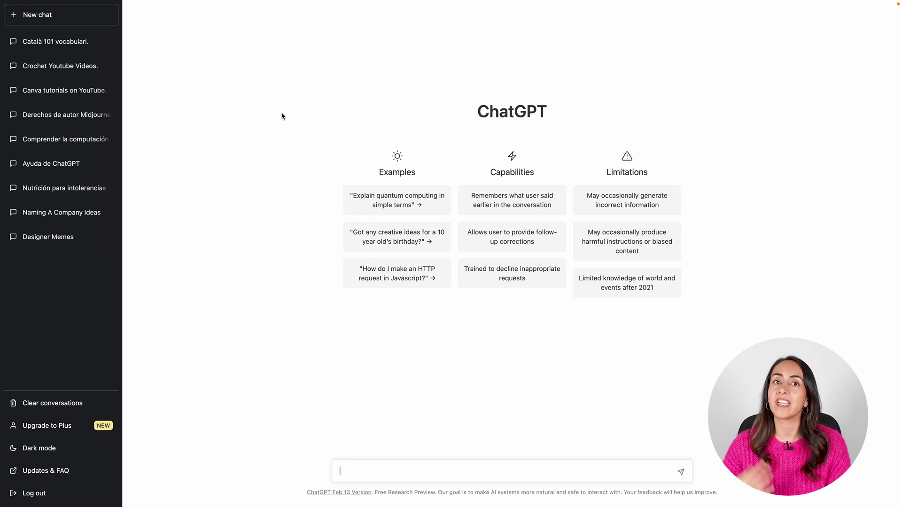
pyautogui.click(448, 472)
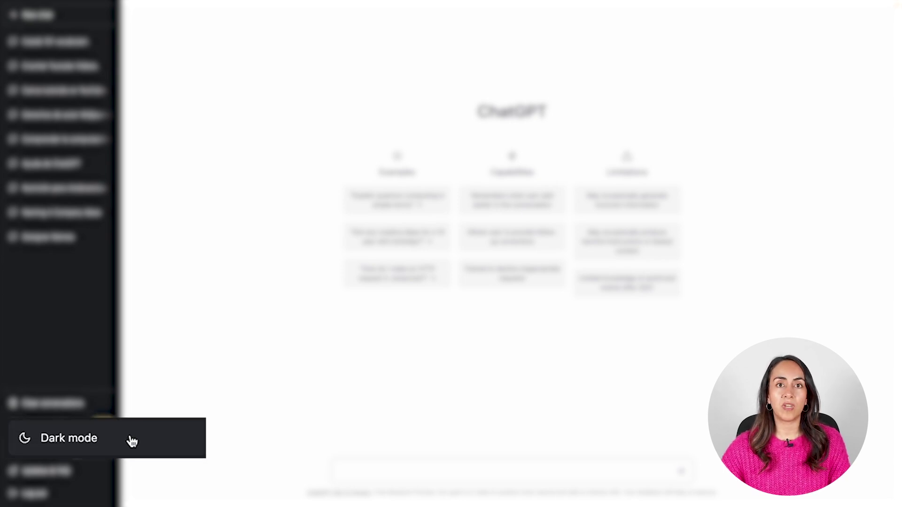
# - Switch the interface to dark mode and return it to light mode
pyautogui.click(129, 439)
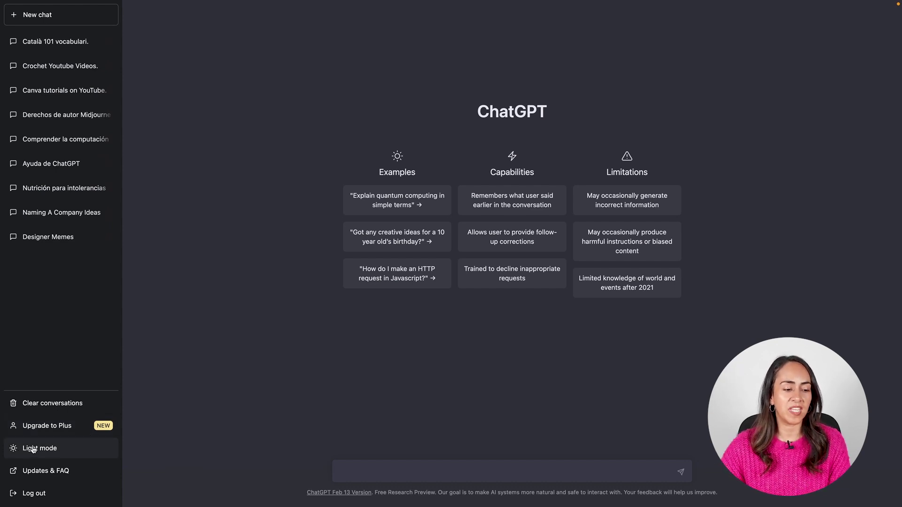
pyautogui.click(75, 448)
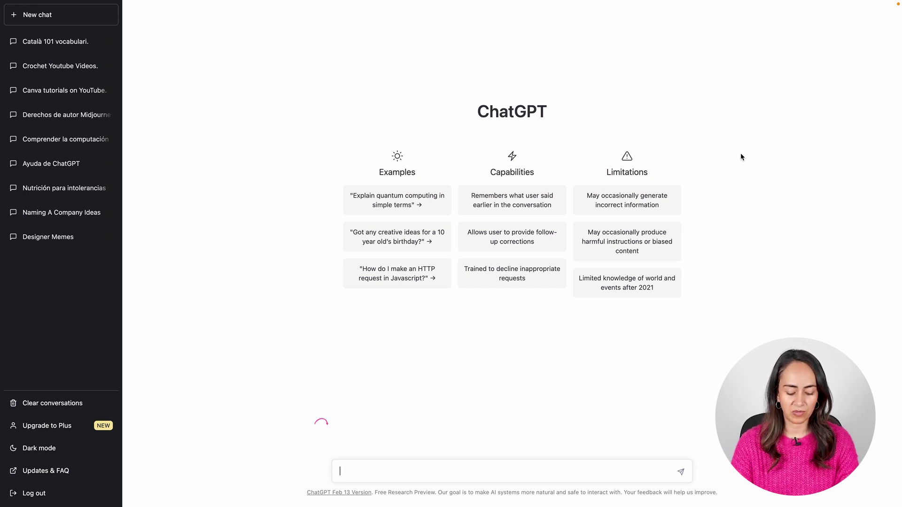
# - Send the prompt "Dame 5 ideas de videos para youtube sobre crochet"
pyautogui.write('Dame 5 ideas de ')
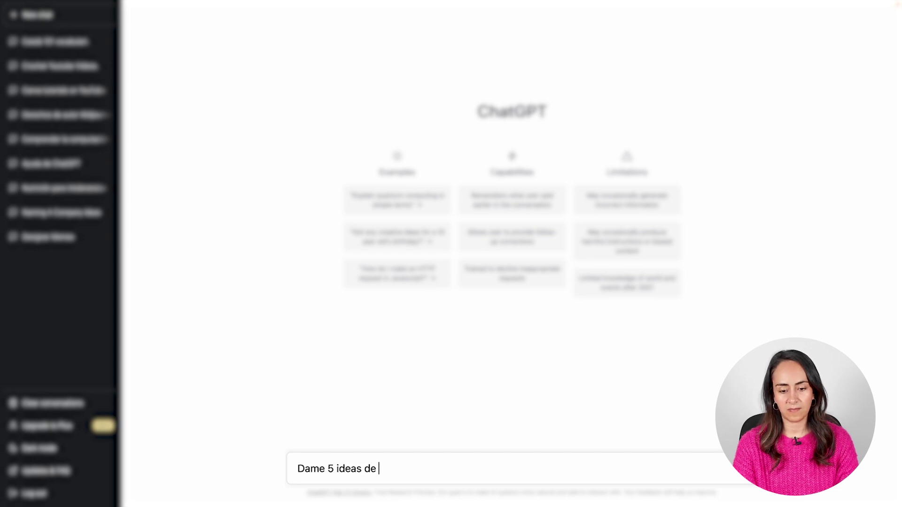
pyautogui.write('videos para youtube sobre')
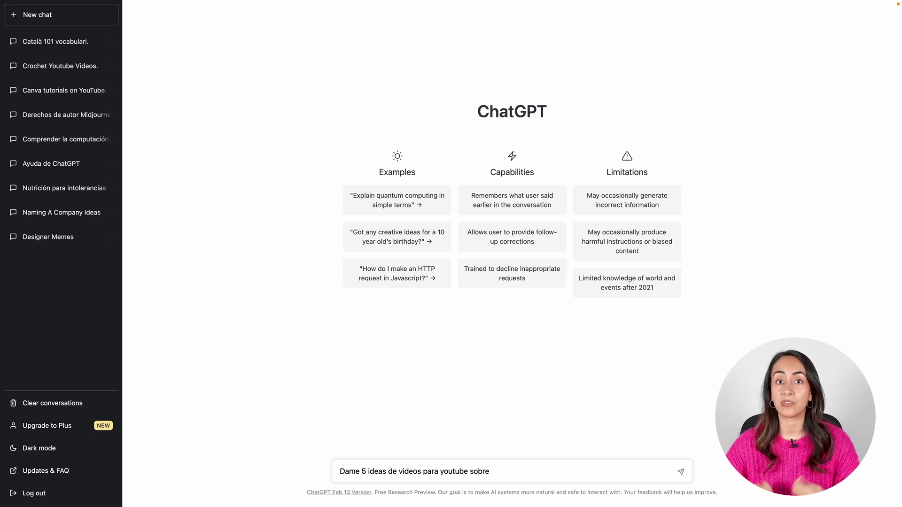
pyautogui.write('crochet')
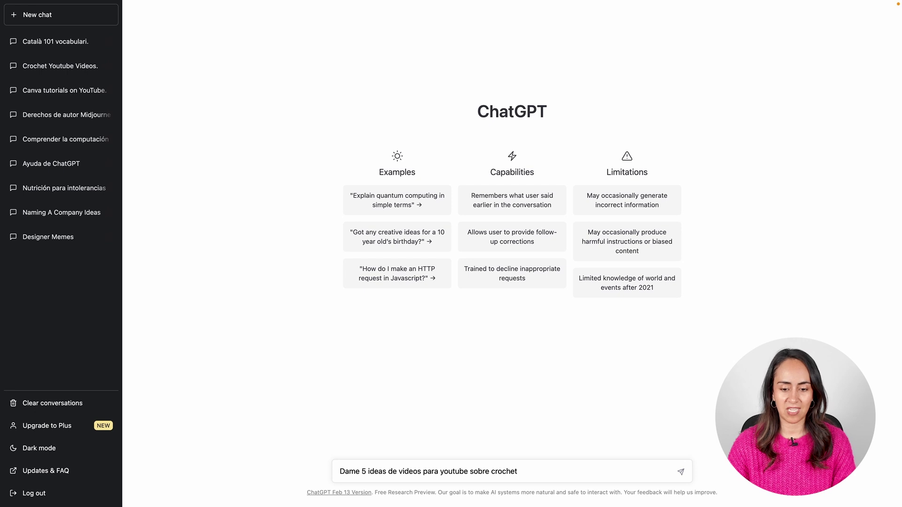
pyautogui.press('Return')
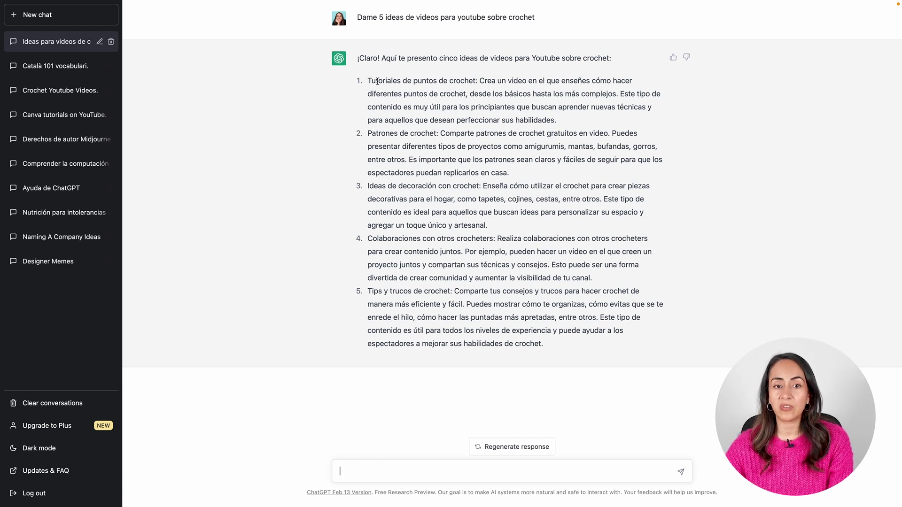
# - Review the titles of the first three crochet video ideas in the response by highlighting each one
pyautogui.moveTo(369, 83); pyautogui.dragTo(476, 82)
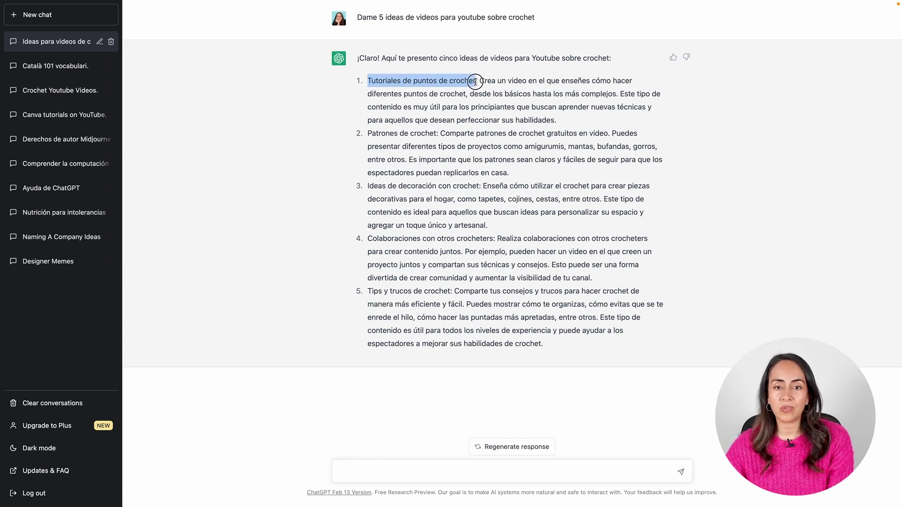
pyautogui.moveTo(368, 133); pyautogui.dragTo(436, 133)
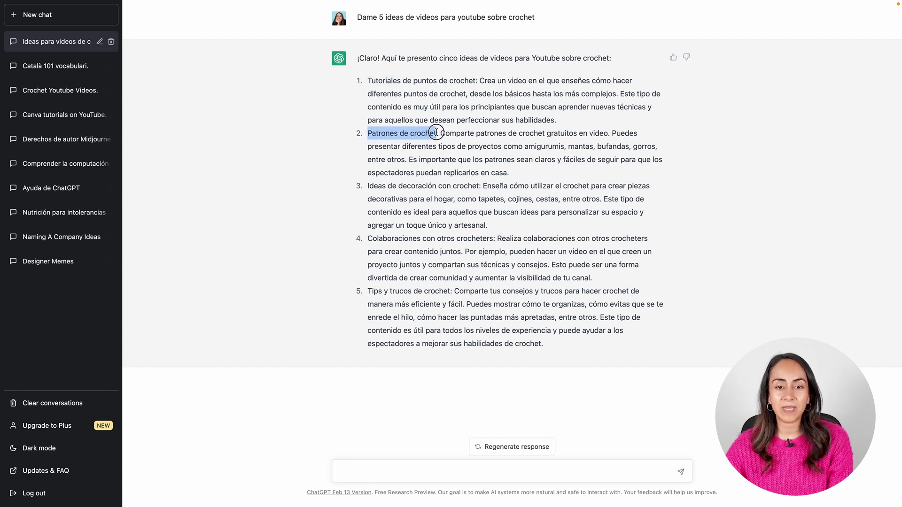
pyautogui.moveTo(368, 186); pyautogui.dragTo(478, 186)
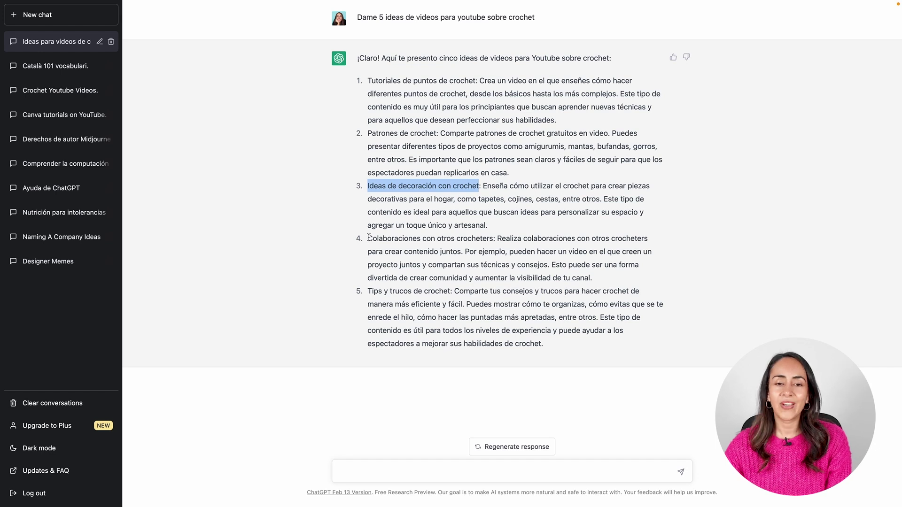
pyautogui.click(454, 300)
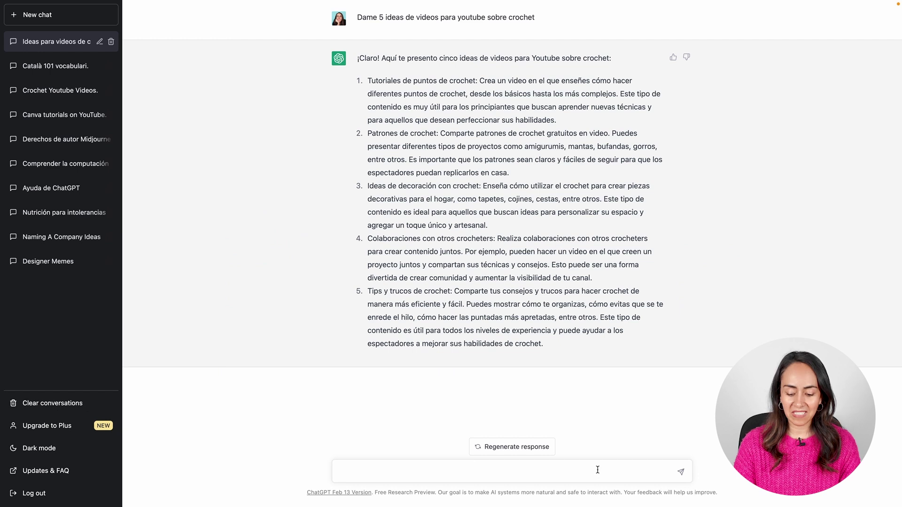
# - Begin a follow-up prompt with "Crea un calendario de contenido para Marzo, un video a la semana."
pyautogui.write('Cra')
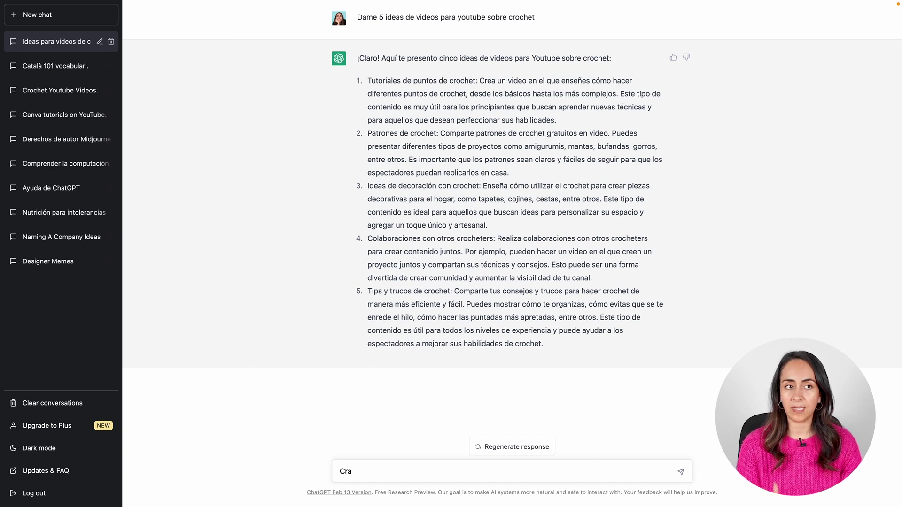
pyautogui.press('BackSpace')
pyautogui.press('BackSpace')
pyautogui.press('BackSpace')
pyautogui.write('Crea un cal')
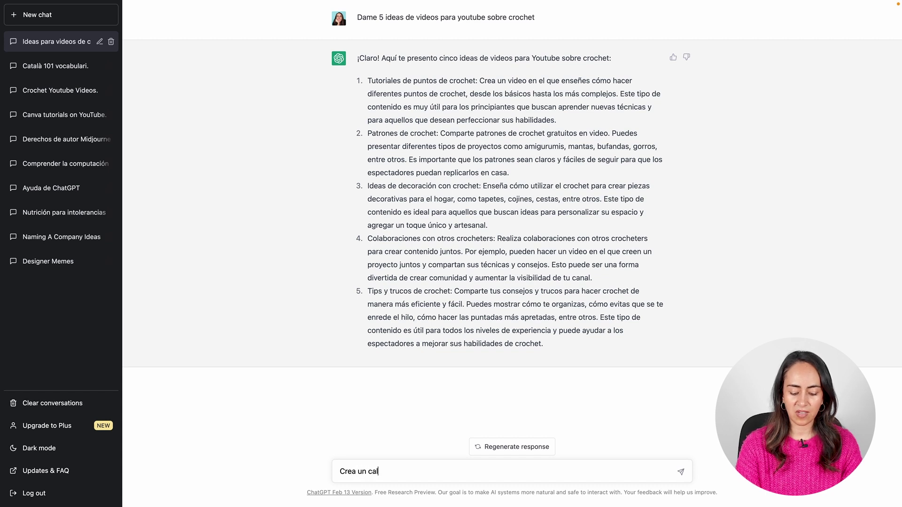
pyautogui.write('endario de ')
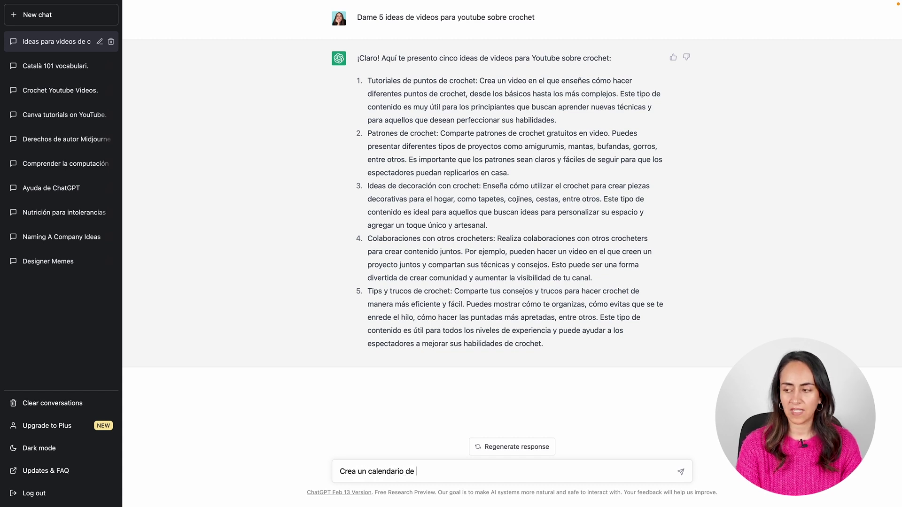
pyautogui.write('contenido para Marzo,')
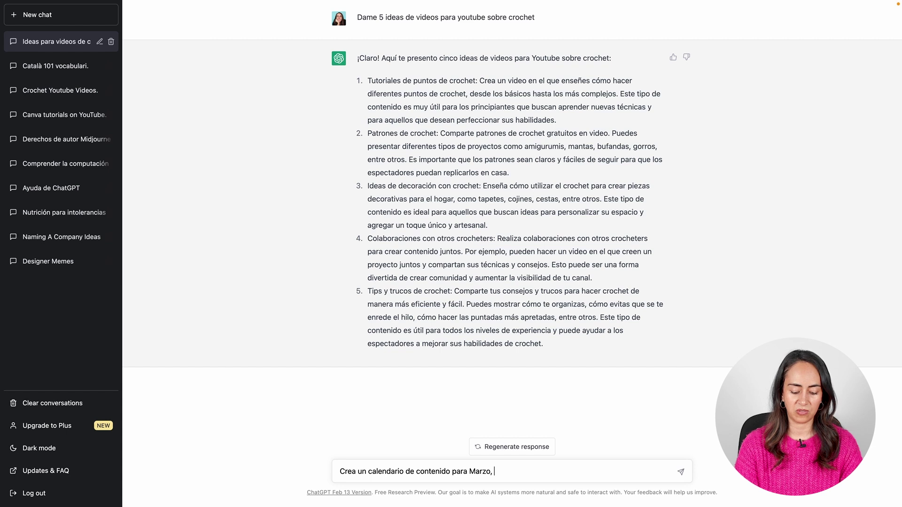
pyautogui.write('un video a la s')
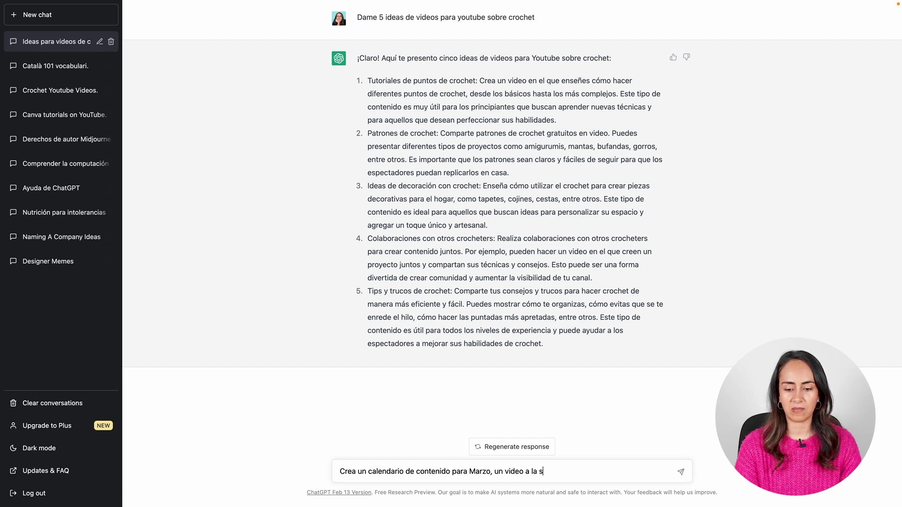
pyautogui.write('emana')
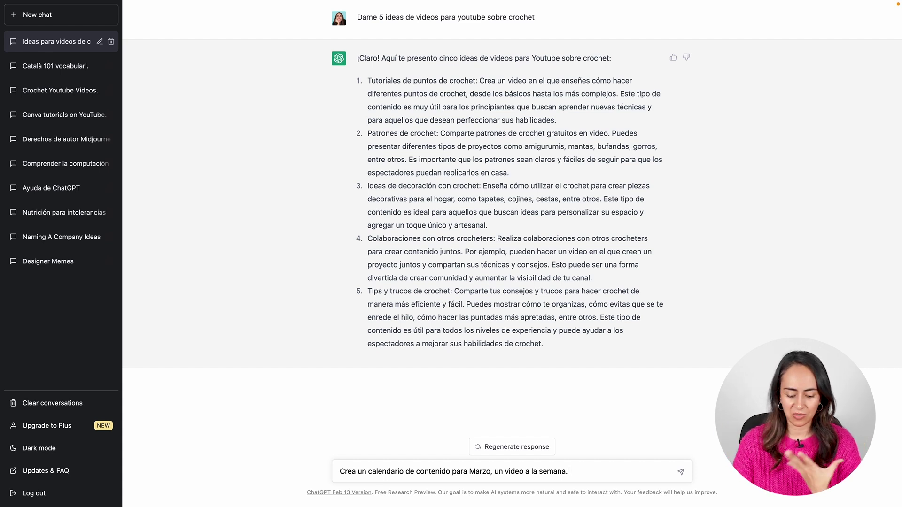
# - Complete the prompt with "Muestramelo en una tabla. Usa el contenido del mensaje anterior para llenar esta tabla" and send it
pyautogui.write('Mues')
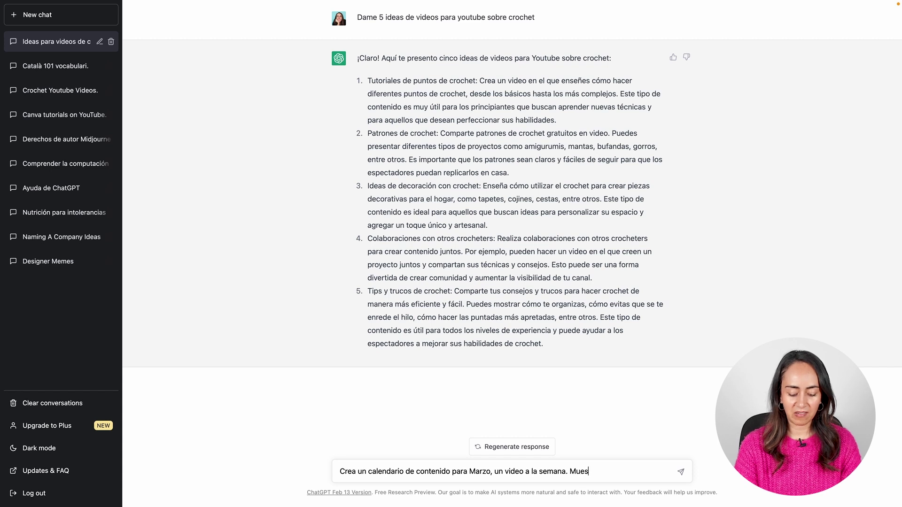
pyautogui.write('tramelo en')
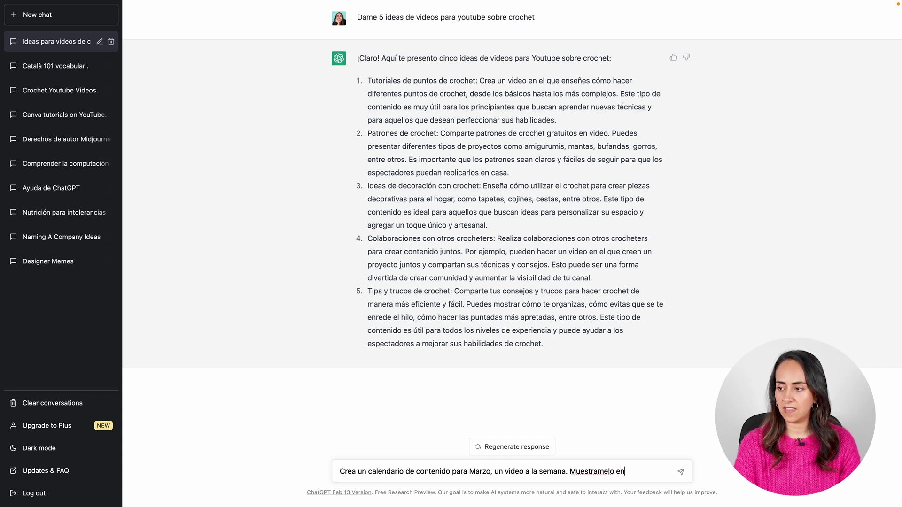
pyautogui.write(' una tabla.')
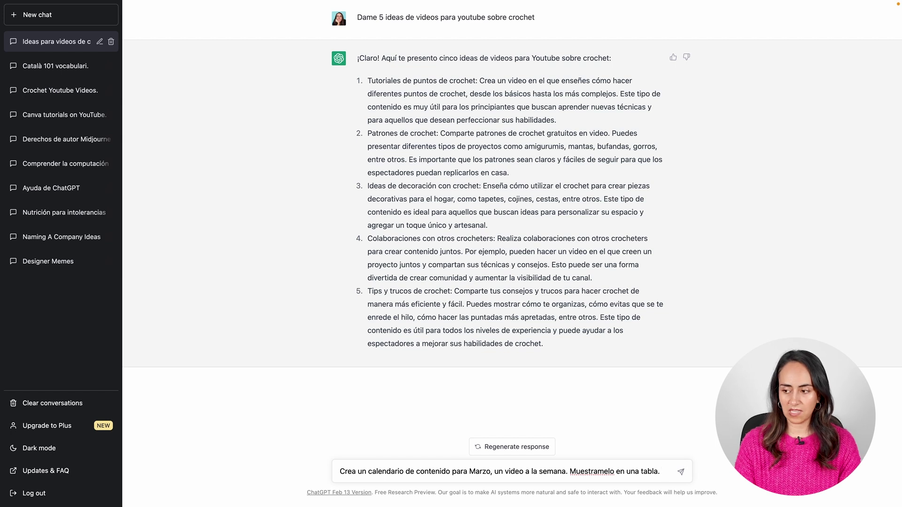
pyautogui.write('Usa el co')
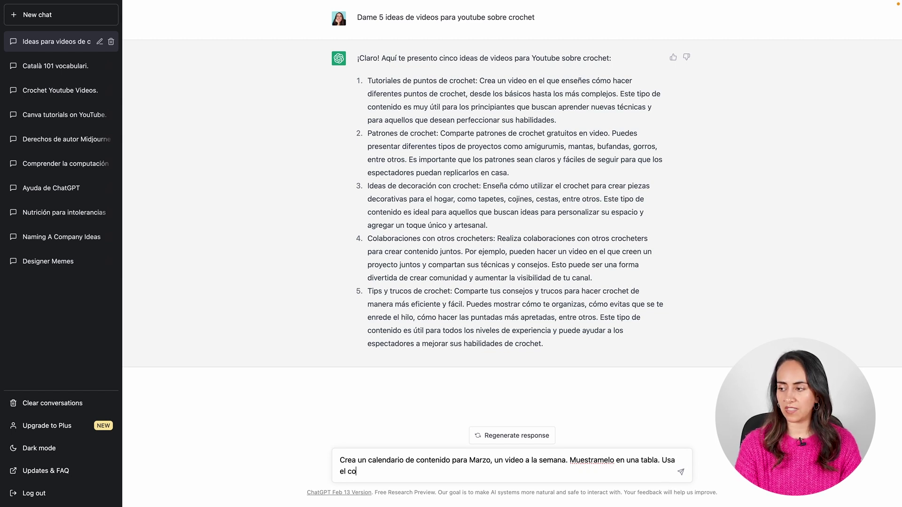
pyautogui.write('ntenido del mens')
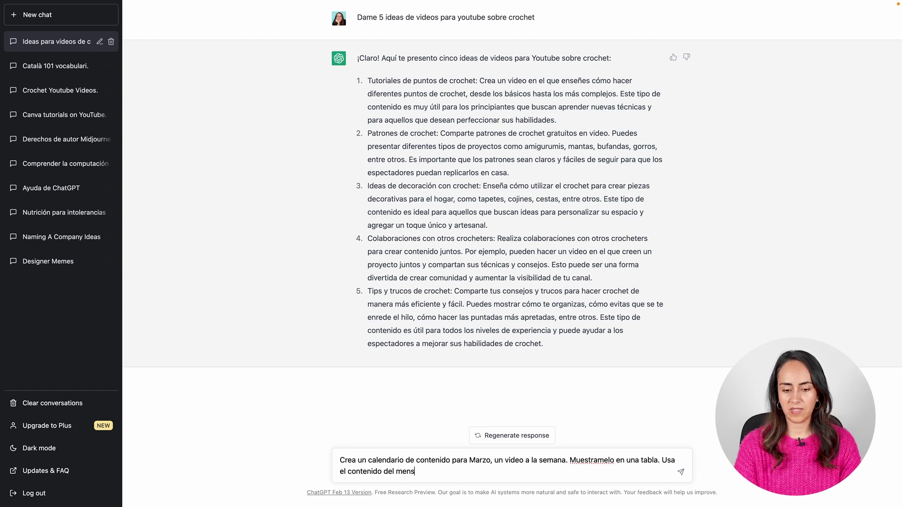
pyautogui.write('aje anterior')
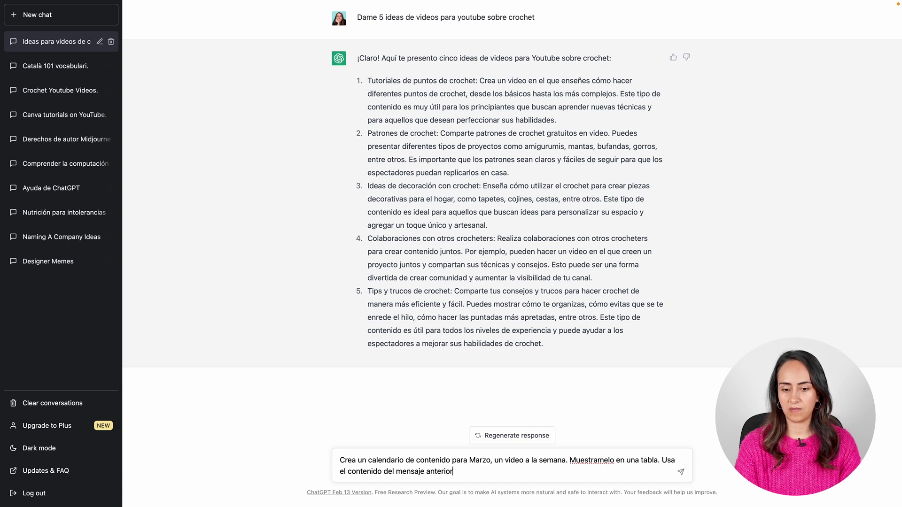
pyautogui.write(' para llenar esta tabla')
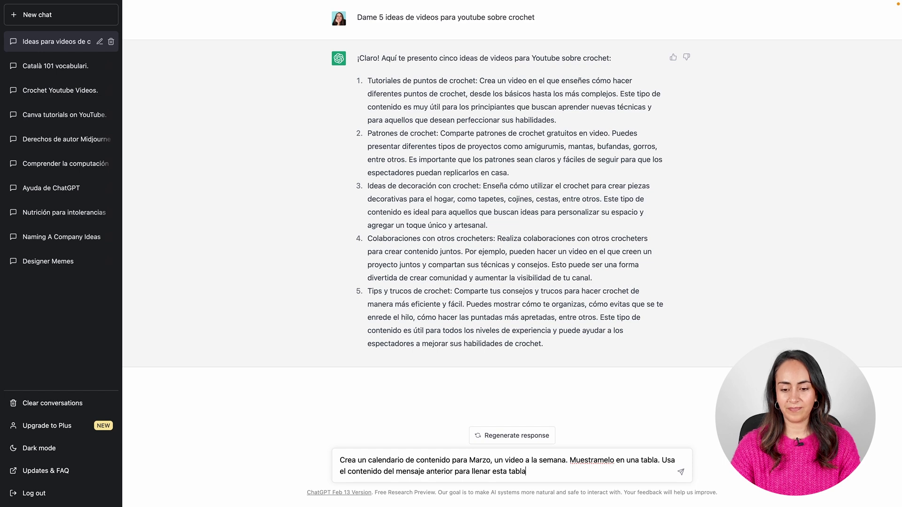
pyautogui.press('Return')
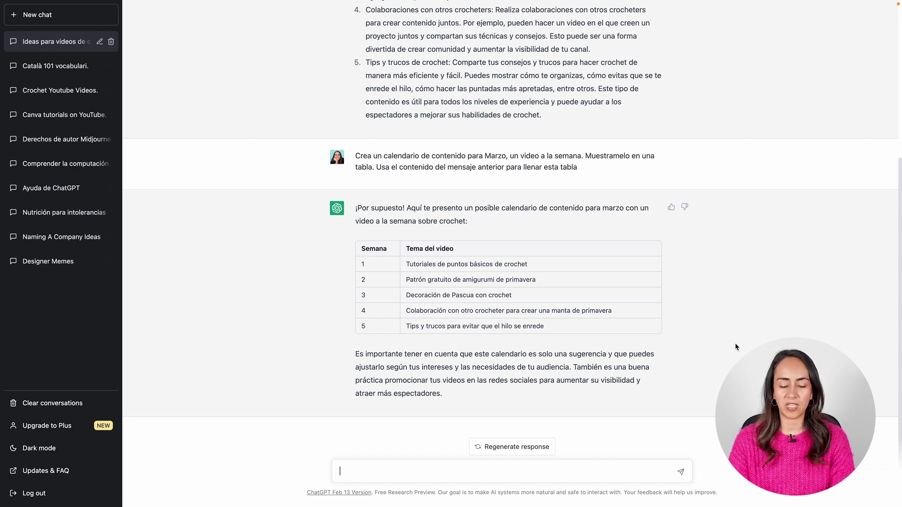
# - Send the follow-up prompt "Agrega una columna a la tabla anterior para indicar la fecha de publicacion"
pyautogui.write('Agrega una columna a la tabla anterior para indicar la fecha de ')
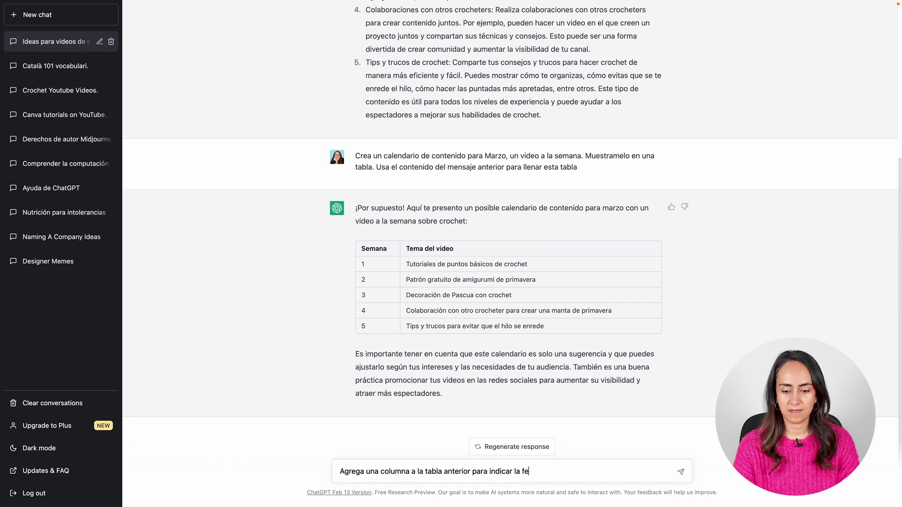
pyautogui.write('publicacion')
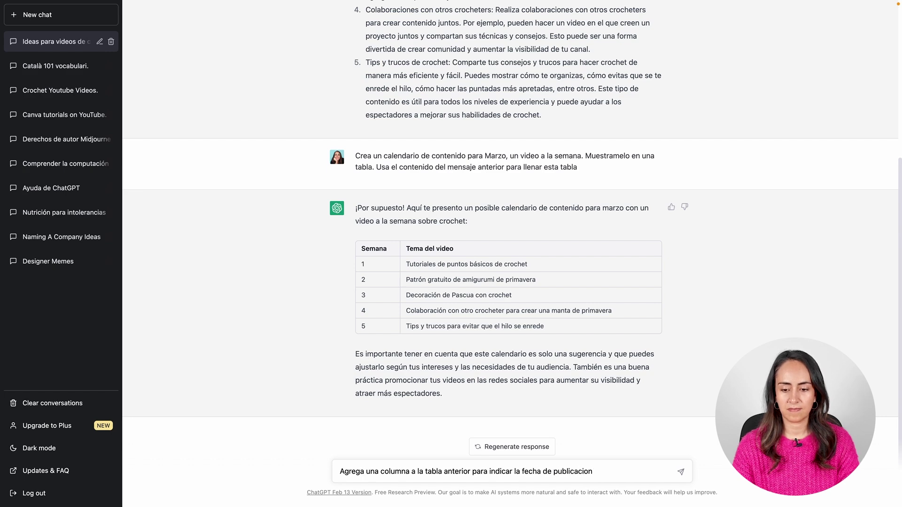
pyautogui.press('Return')
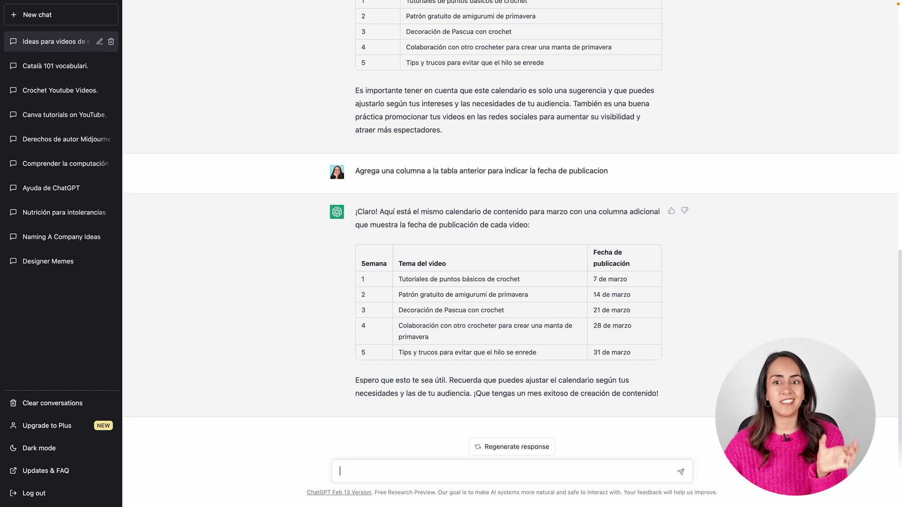
# - Compare the one-video-per-week request in the calendar prompt with the publication dates of weeks 4 and 5
pyautogui.scroll(4, 510, 225)
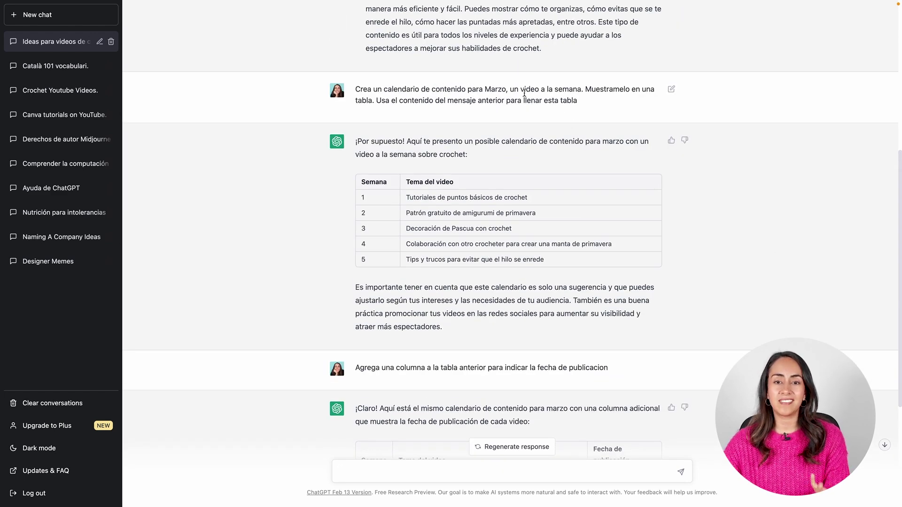
pyautogui.moveTo(510, 90); pyautogui.dragTo(582, 95)
pyautogui.scroll(-4, 615, 335)
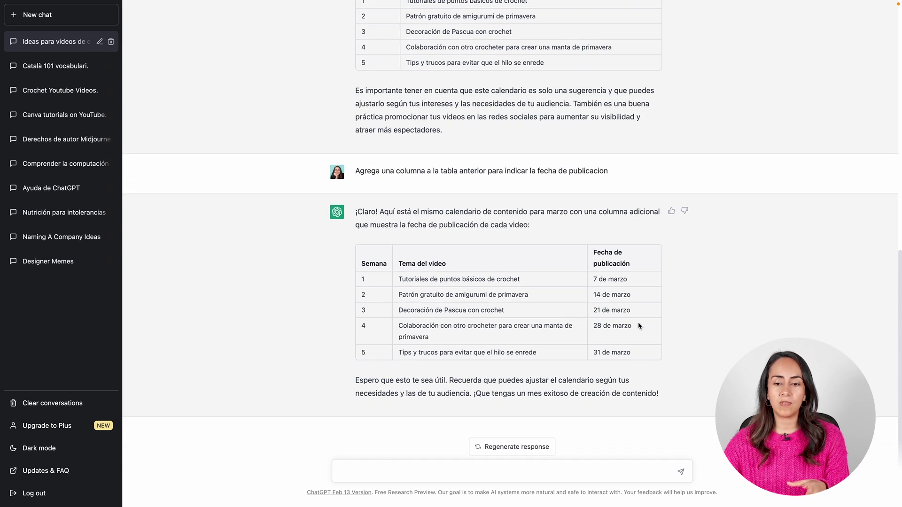
pyautogui.moveTo(590, 328); pyautogui.dragTo(710, 361)
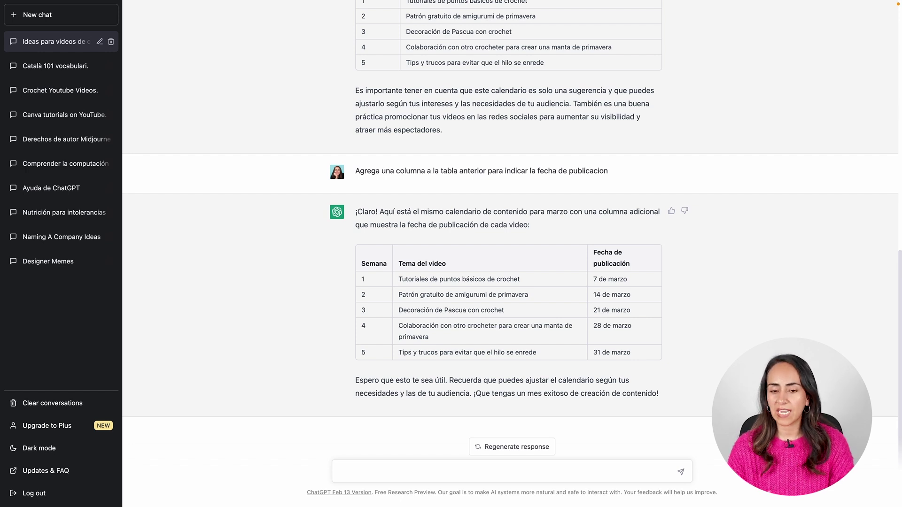
# - Send the prompt "Dame la estructura para el primer video de la semana"
pyautogui.write('Dame la estructura para el primer video de la semana')
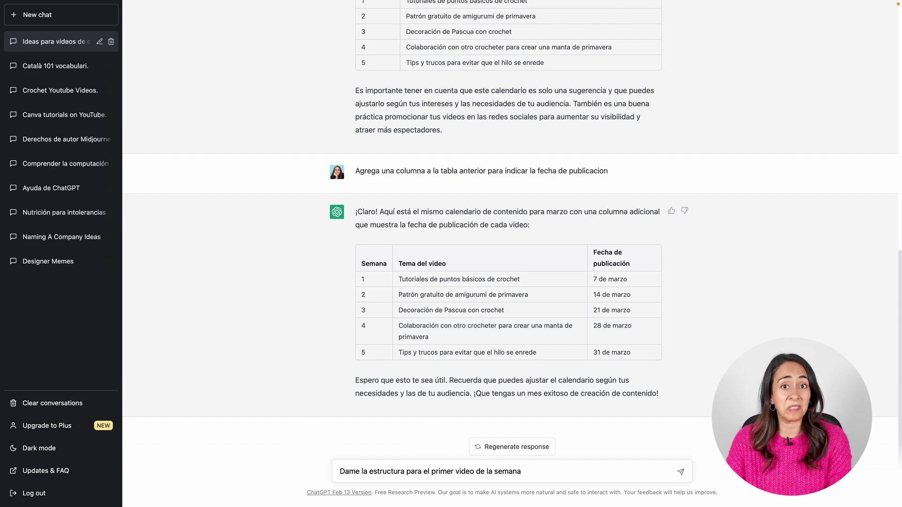
pyautogui.press('Return')
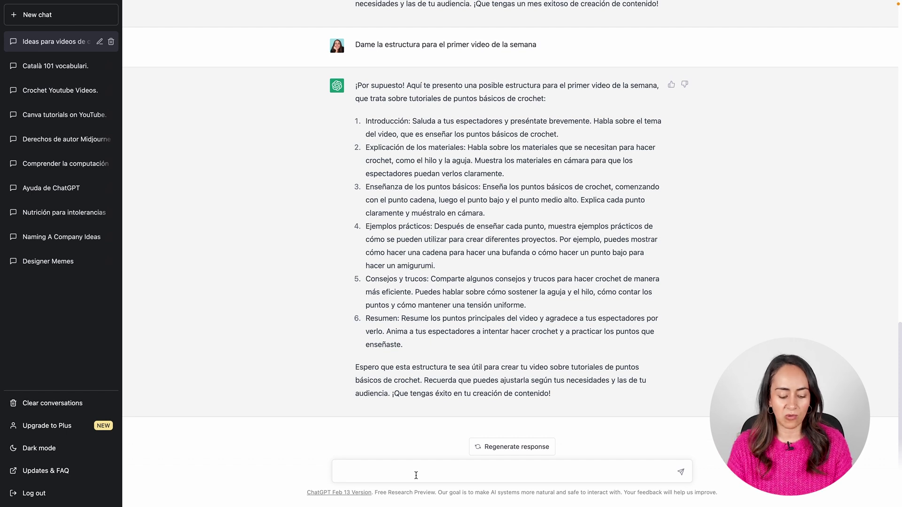
# - Send "Ayudame a encontrar un titulo para mi video, asegurate que este optimizado para SEO" and review the second suggested title
pyautogui.write('Ayudame a encontrar un titulo para mi video, asegurate que este optimizado para SEO')
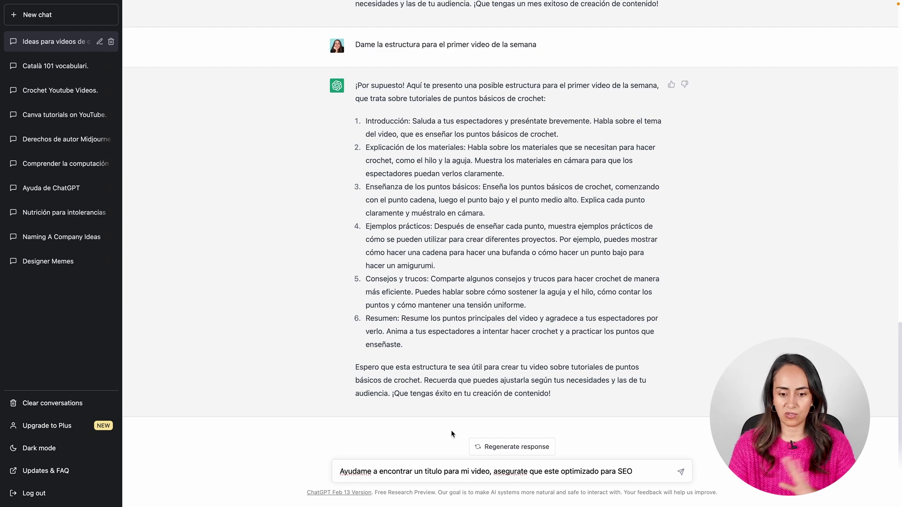
pyautogui.press('Return')
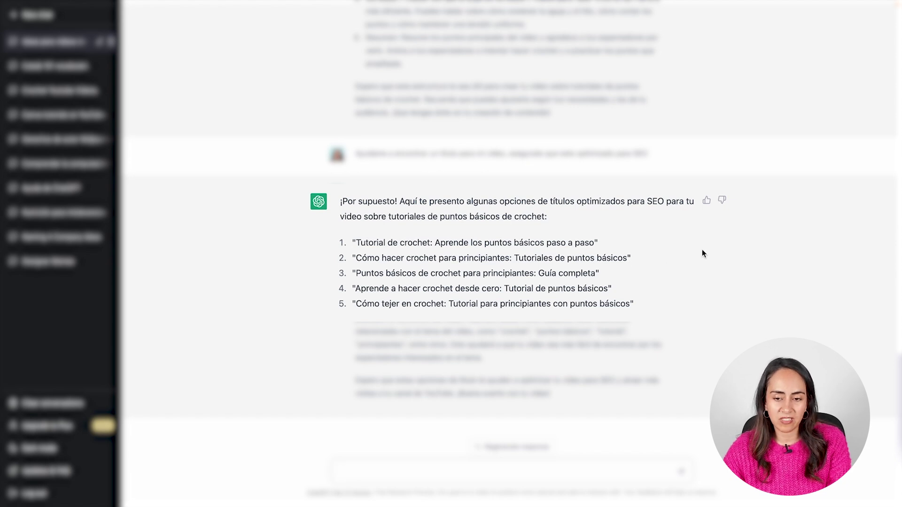
pyautogui.moveTo(545, 258); pyautogui.dragTo(565, 260)
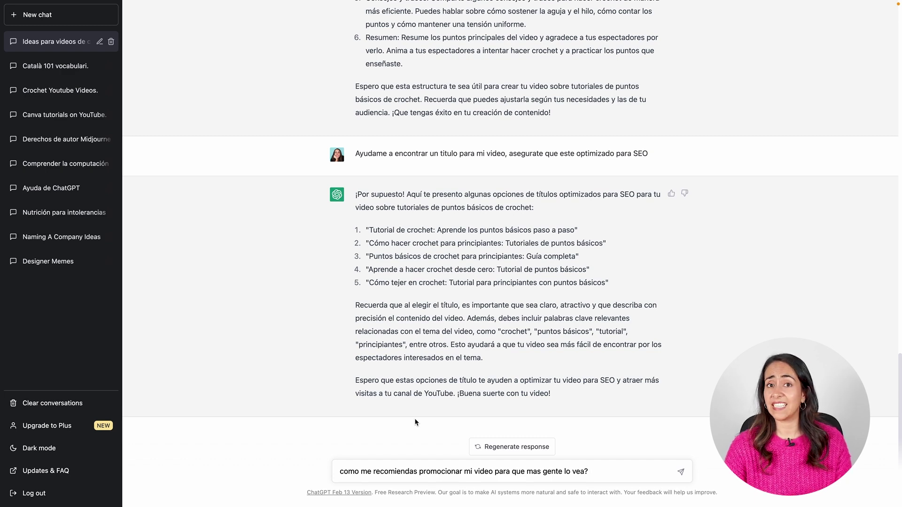
# - Send the prompt "como me recomiendas promocionar mi video para que mas gente lo vea?"
pyautogui.press('Return')
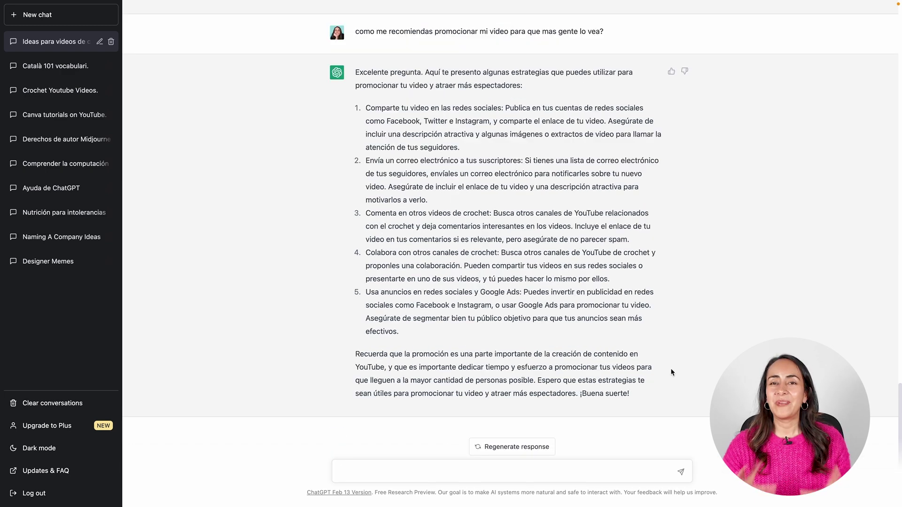